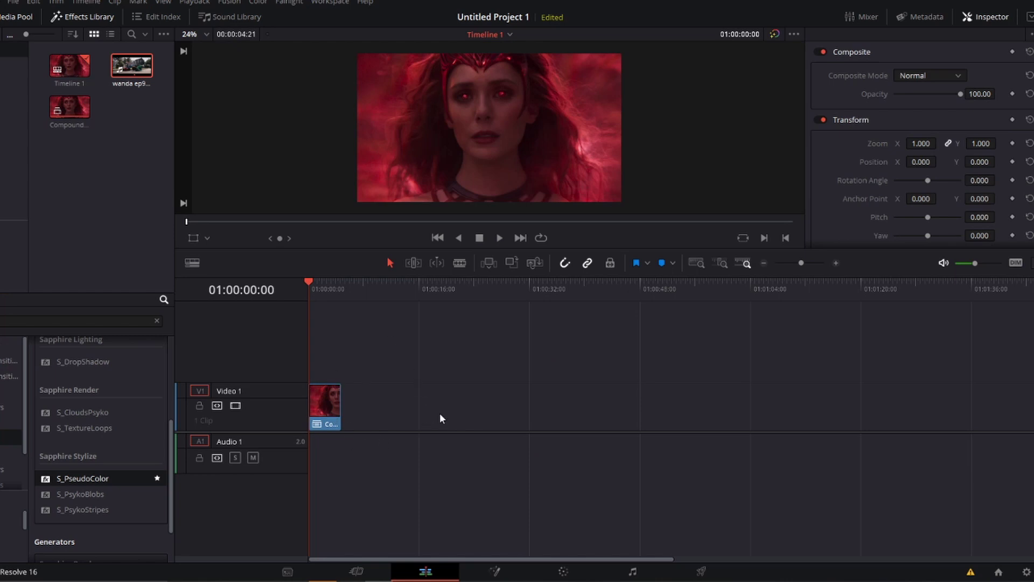
- Delete the compound clip from the Video 1 track so the timeline is empty
mouse_move(319, 406)
left_mouse_down()
mouse_move(444, 408)
mouse_move(315, 411)
left_mouse_up()
left_click_drag(325, 404, 678, 405)
key("Delete")
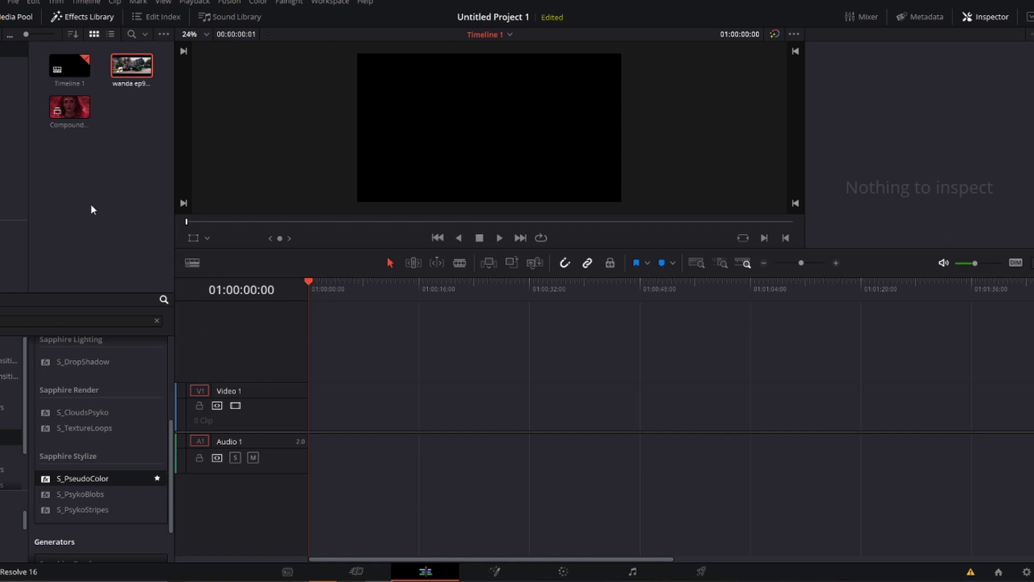
- Create a 5-second, 24 fps Fusion composition named Fusion Composition 1 and place it at the start of the Video 1 track
right_click(86, 169)
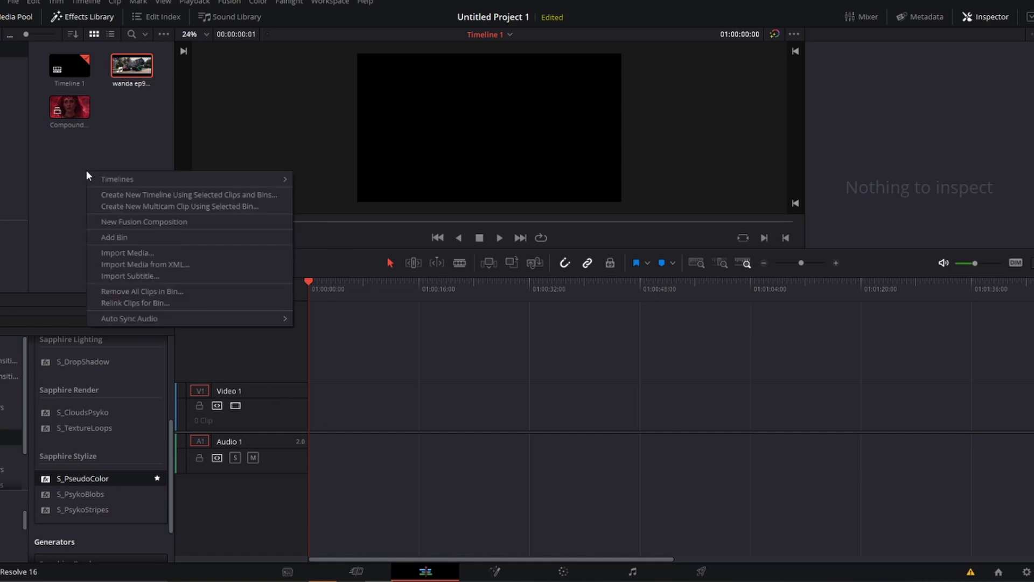
left_click(124, 225)
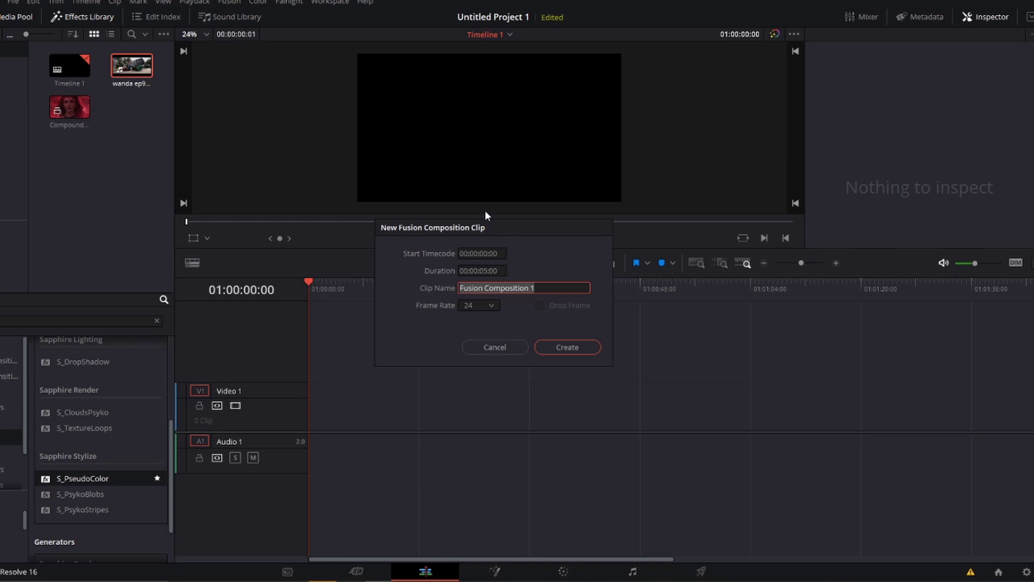
left_click(561, 350)
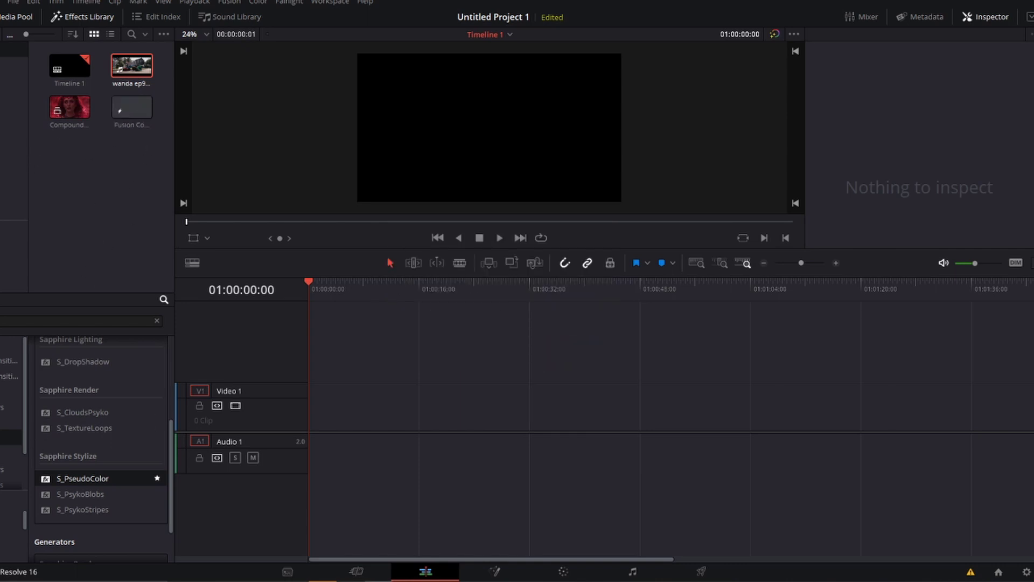
left_click_drag(130, 110, 310, 402)
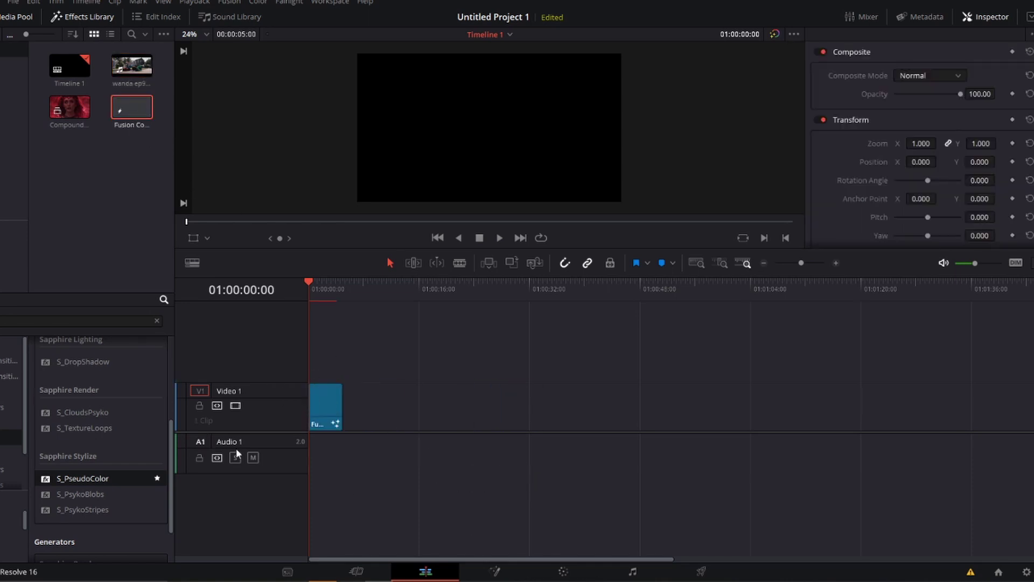
- Open the composition for Fusion editing with the spline editor hidden, and move the MediaOut1 node to make room for upstream nodes
left_click(491, 571)
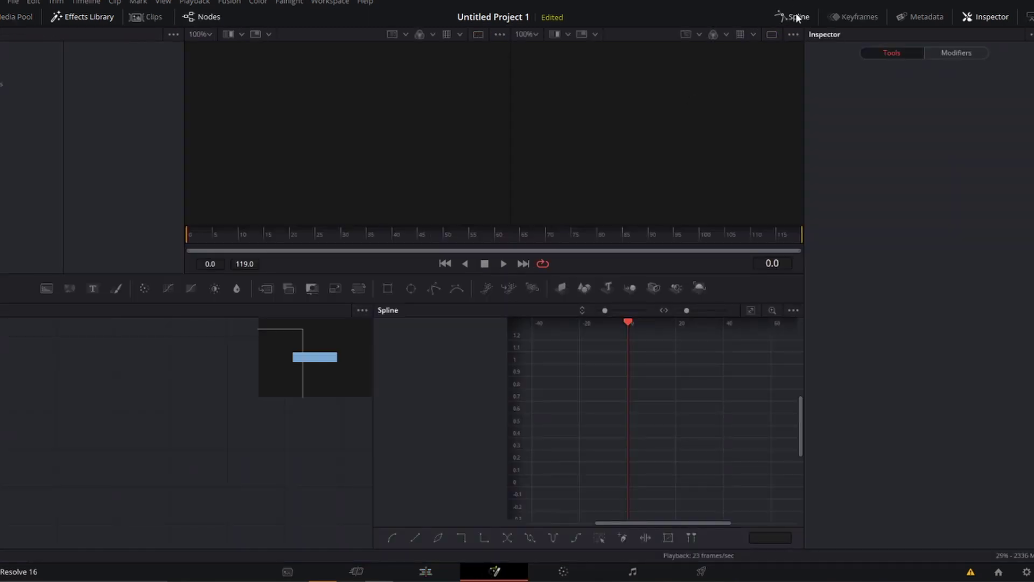
left_click(791, 17)
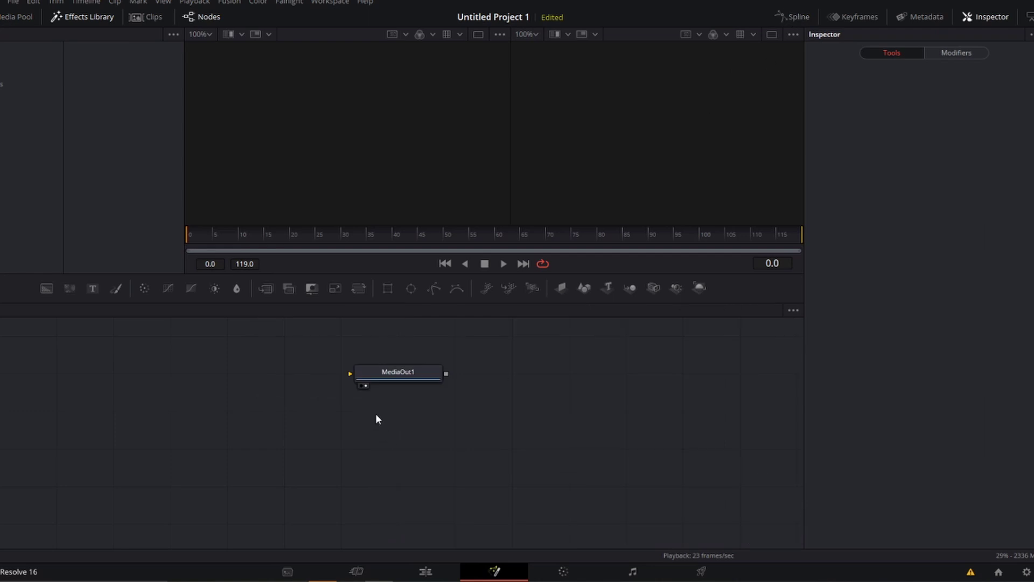
left_click_drag(389, 369, 662, 383)
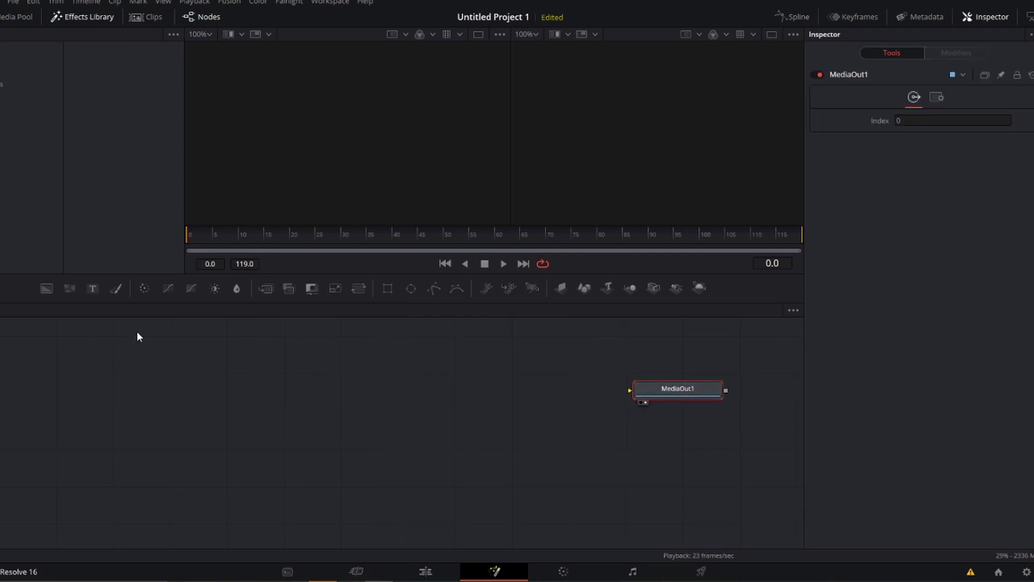
left_click(646, 437)
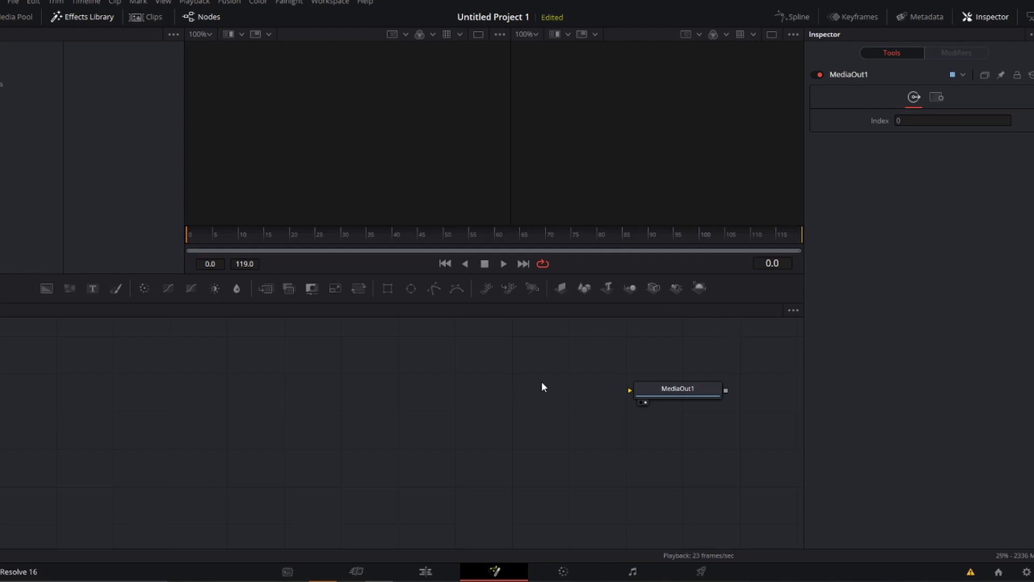
- Add a Cube 3D node and place it well upstream of MediaOut1 as the start of the node chain
key("shift+space")
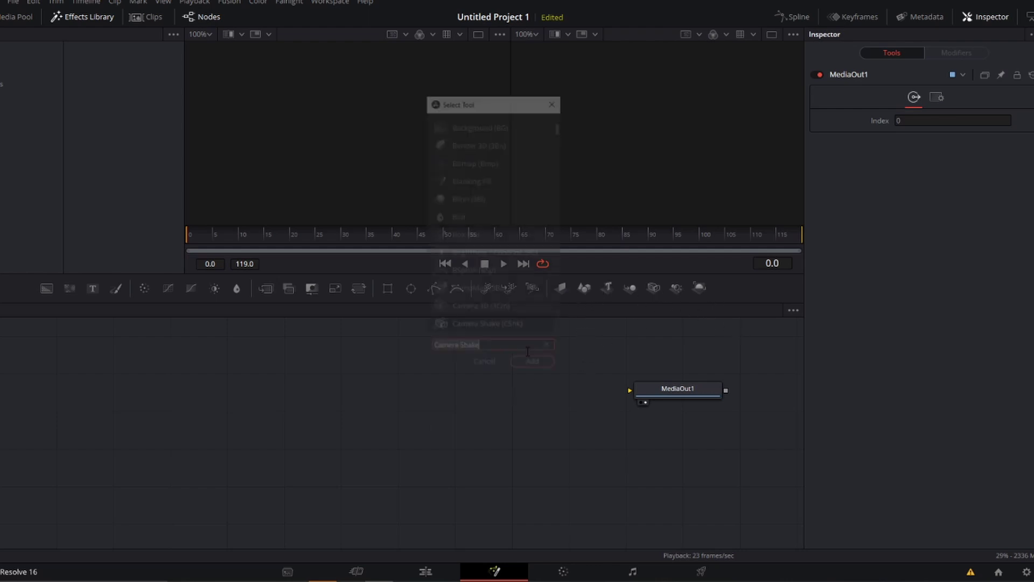
type("cube")
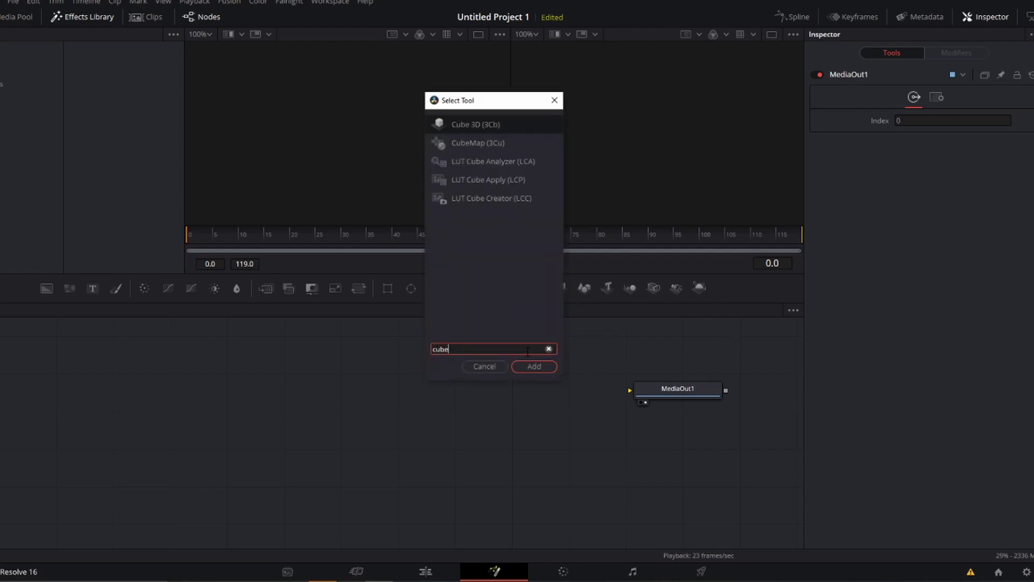
key("Return")
left_click_drag(433, 419, 98, 403)
- Add Merge 3D and Renderer 3D nodes and connect the chain Cube3D1, Merge3D1, Renderer3D1, MediaOut1
key("shift+space")
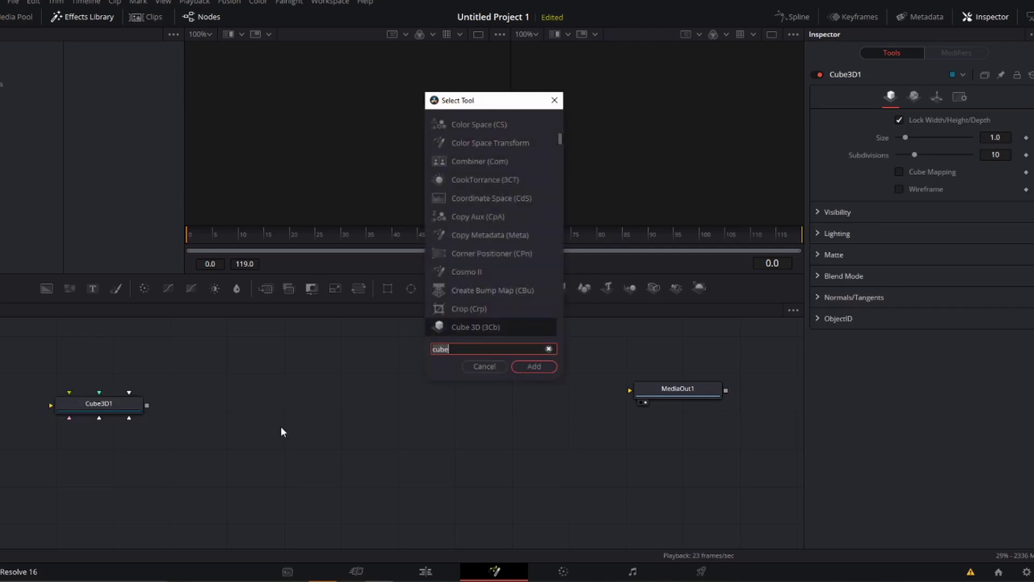
type("merge")
key("Down")
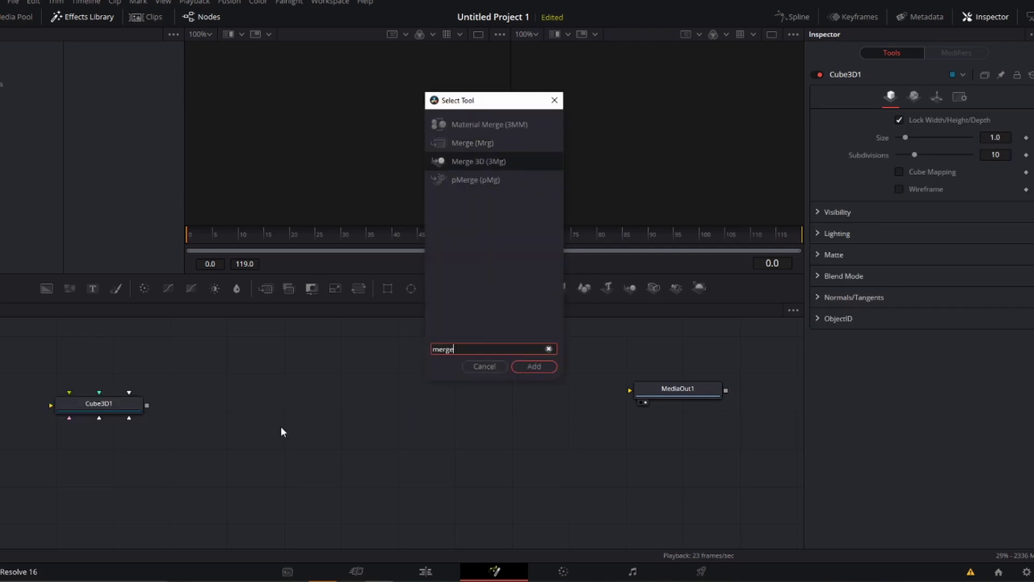
key("Return")
key("shift+space")
type("render")
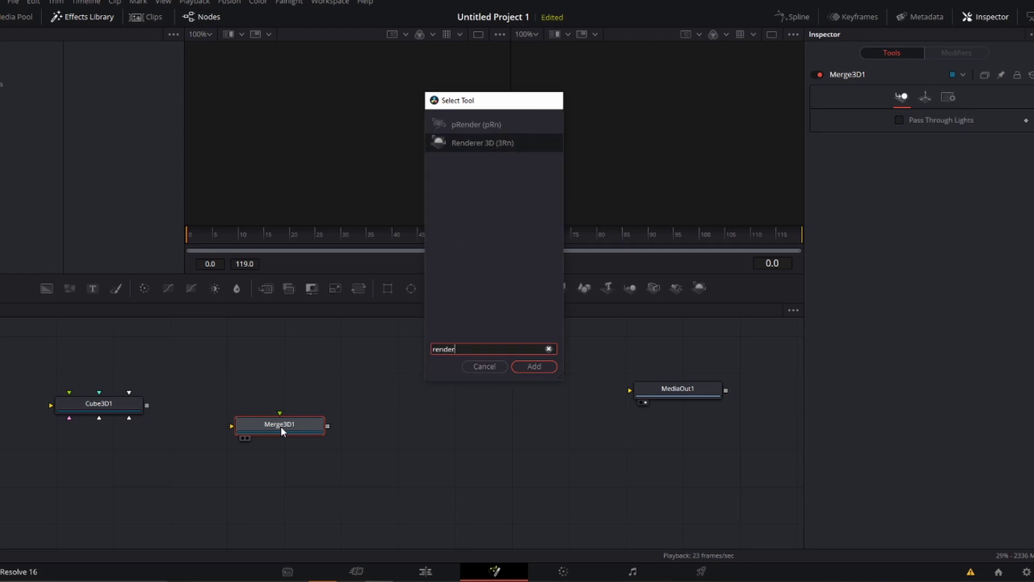
key("Return")
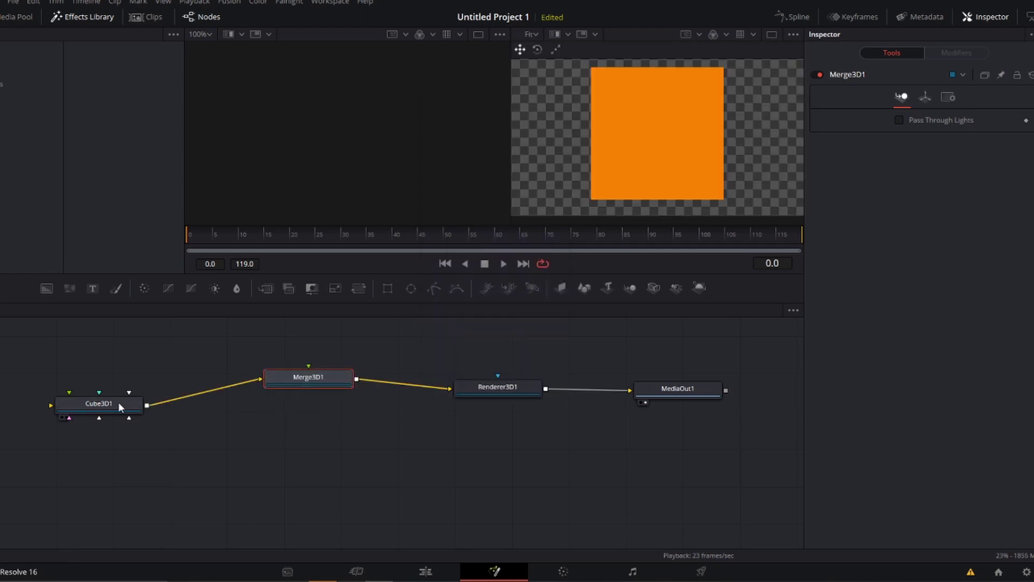
- Display the Cube3D1 node in the empty viewer and look at the cube from an angle in perspective
left_click_drag(118, 402, 127, 384)
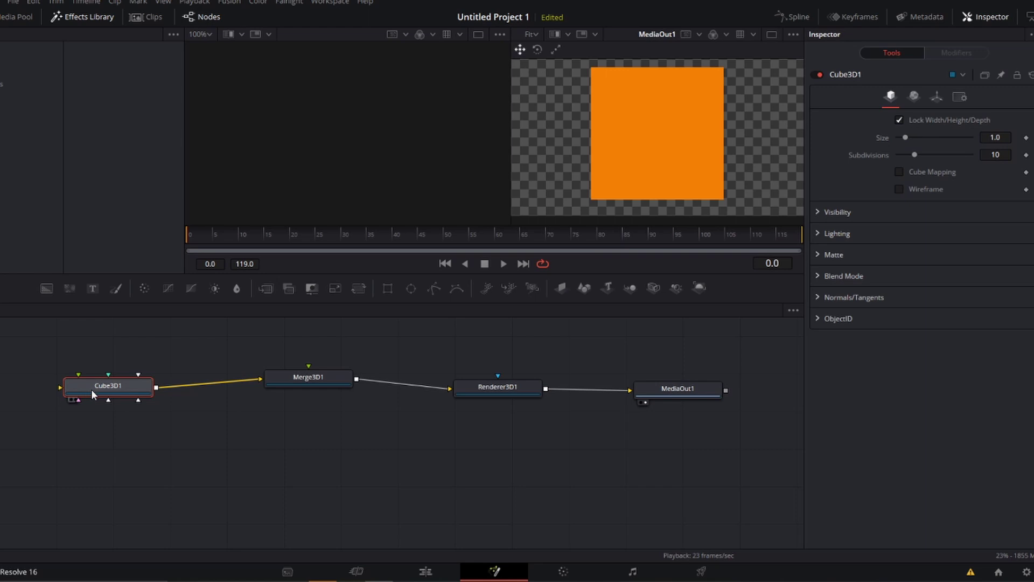
left_click(73, 399)
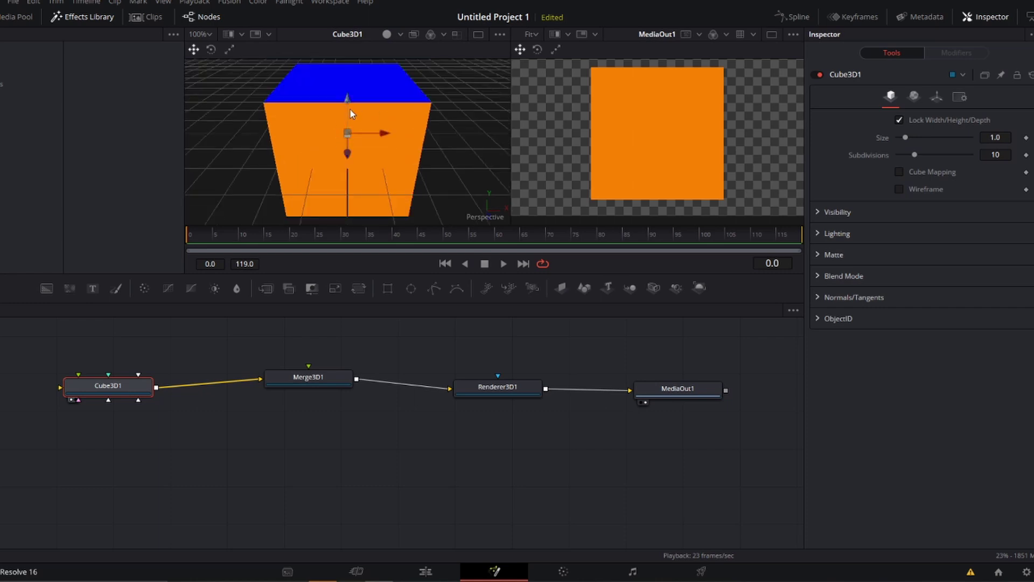
left_click_drag(350, 109, 352, 125)
left_click_drag(230, 92, 328, 121)
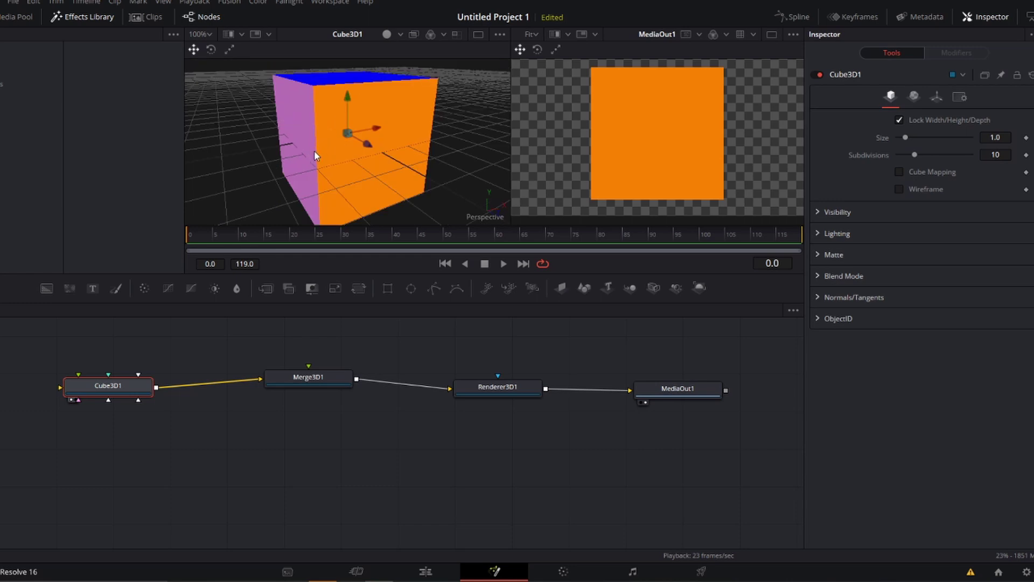
scroll(314, 150, "down", 3)
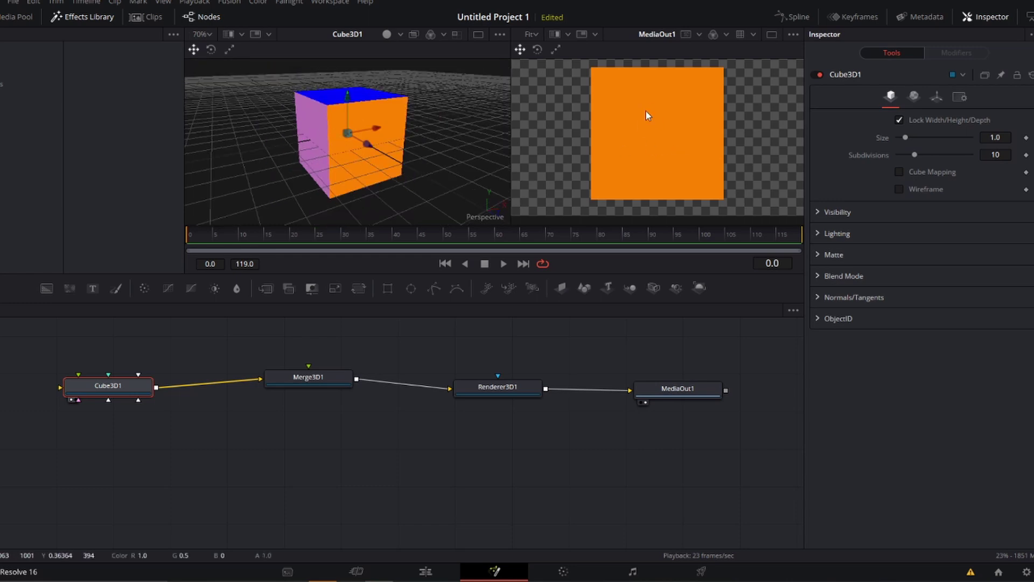
- Space the Cube3D1 and Merge3D1 nodes farther apart in a row ahead of Renderer3D1
left_click_drag(142, 392, 77, 393)
left_click_drag(335, 382, 301, 393)
left_click(300, 393)
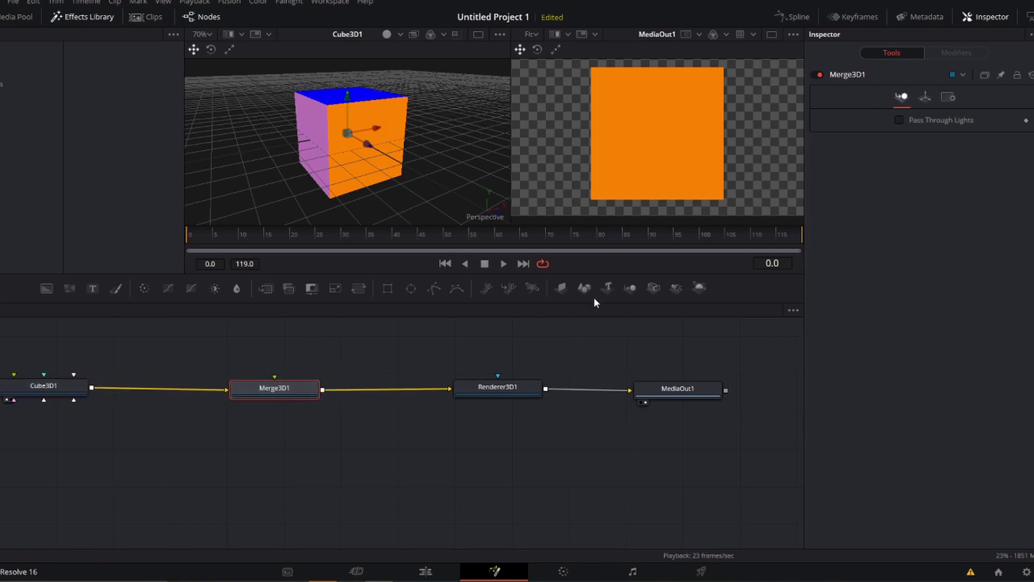
- Add a Camera 3D node connected to Merge3D1 and pull the camera back until the cube's whole front face is in frame
left_click(653, 288)
left_click_drag(43, 431, 271, 462)
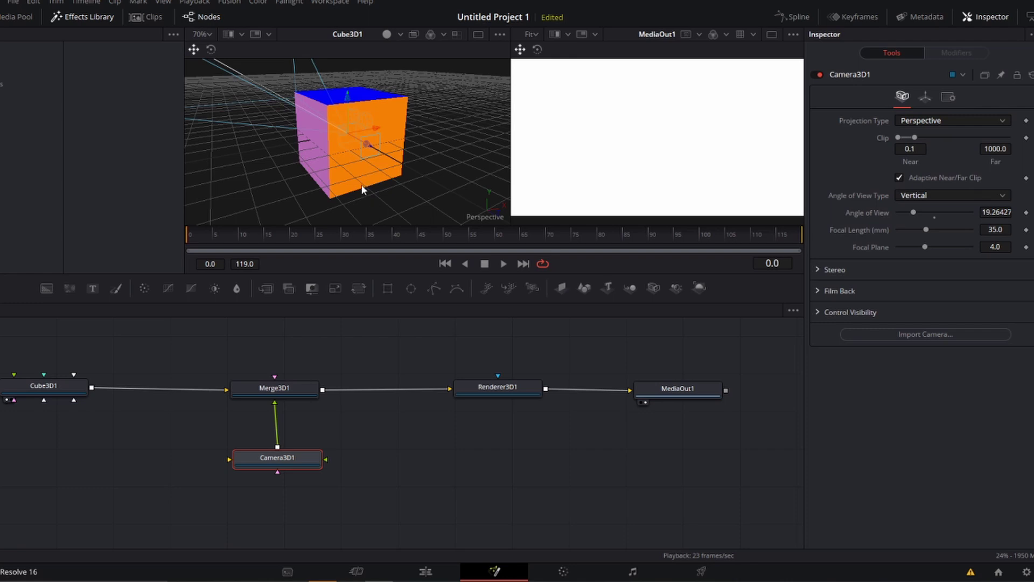
scroll(363, 188, "down", 5)
left_click_drag(371, 146, 480, 240)
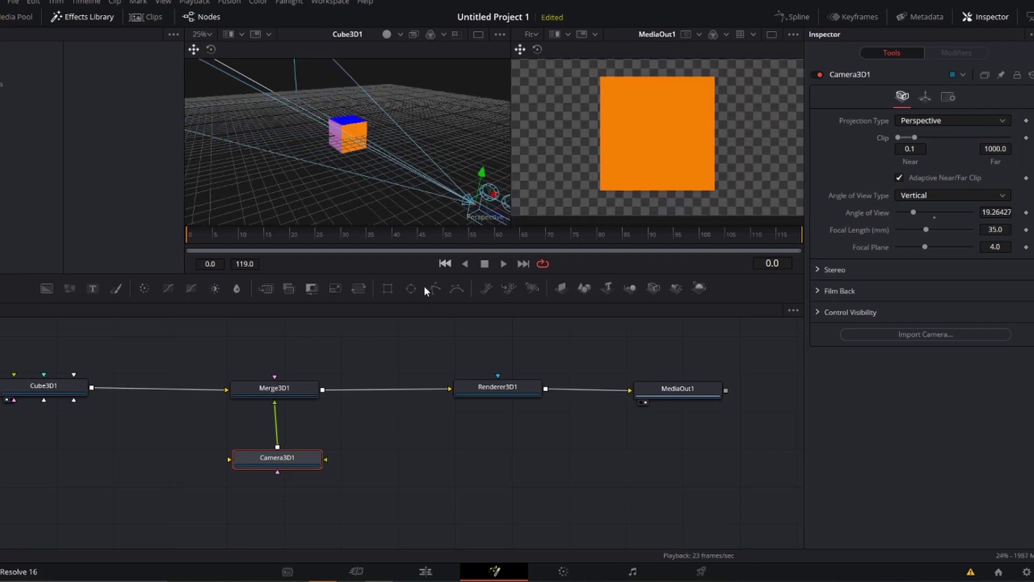
- Rotate the cube to about -20.9 degrees on X and 34 degrees on Y so three faces show
left_click(45, 389)
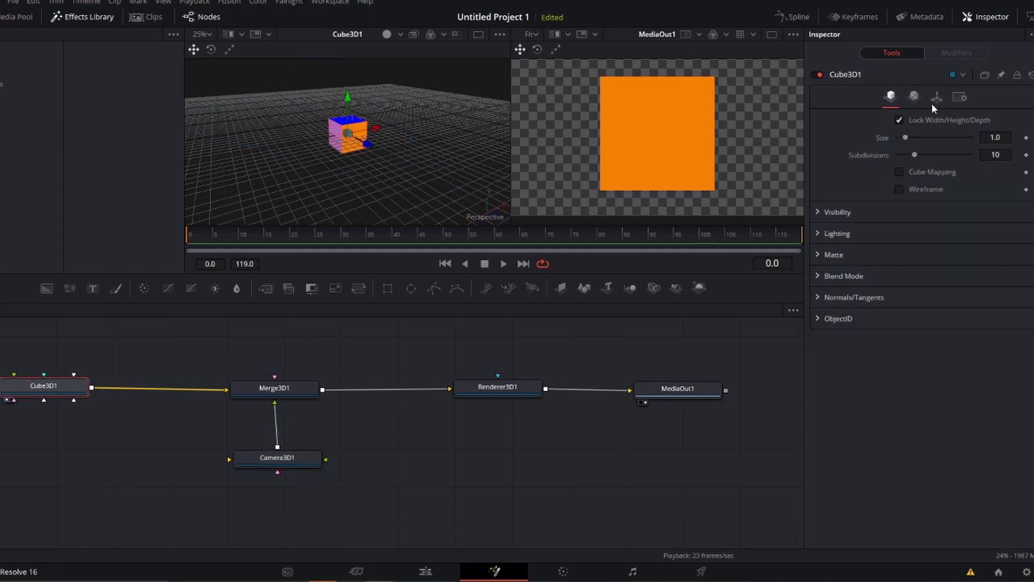
left_click(937, 97)
left_click_drag(923, 249, 916, 226)
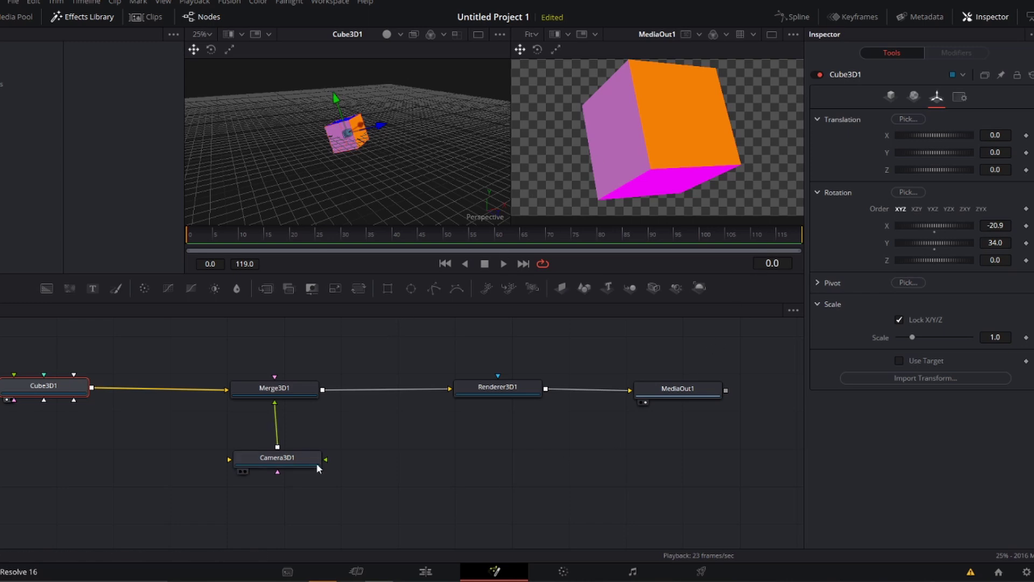
left_click_drag(315, 464, 222, 489)
key("ctrl+z")
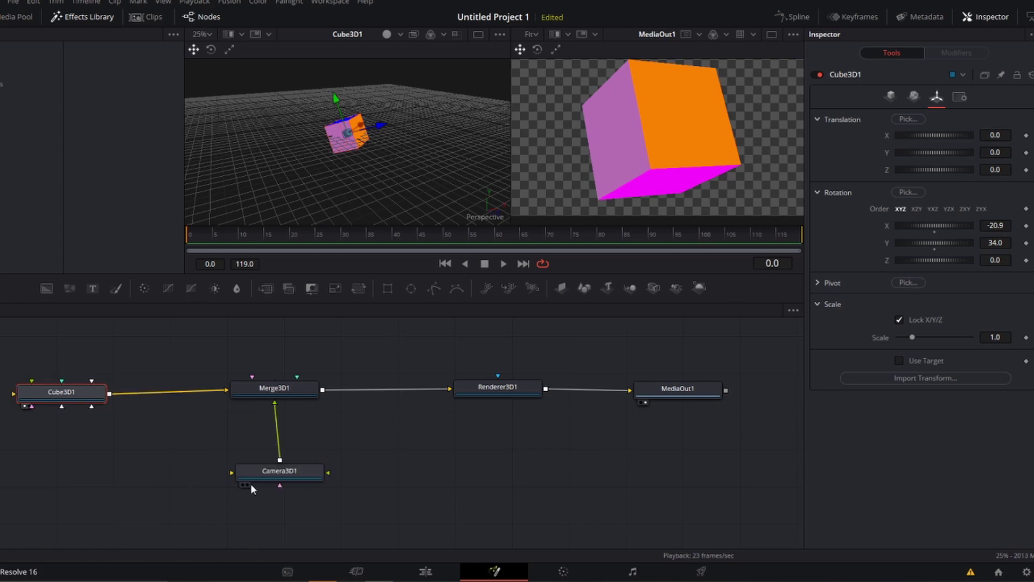
- Bring Compound Clip 1 from the media pool into the node graph and connect it to Cube3D1 as the front face's texture
left_click(16, 17)
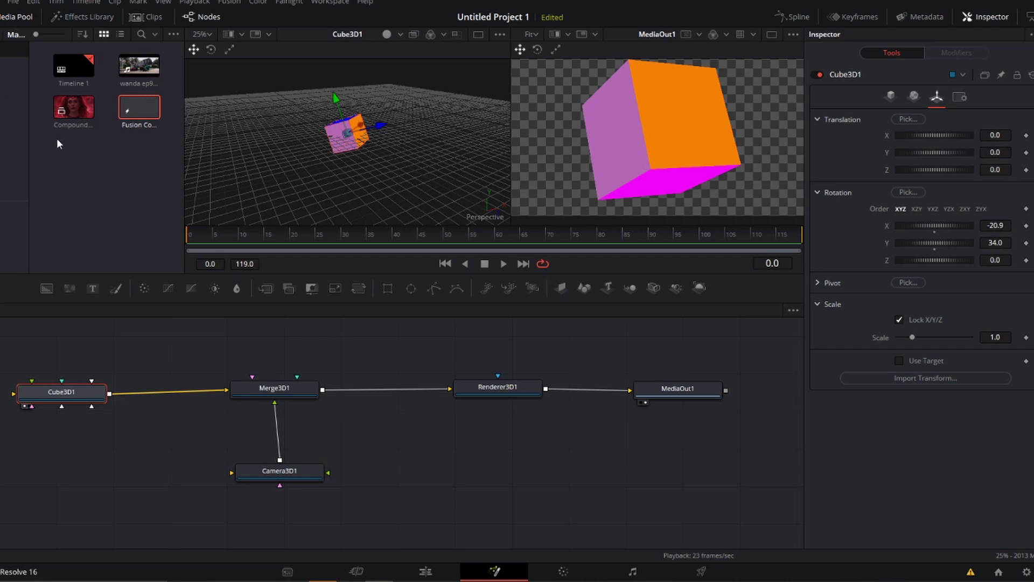
left_click_drag(73, 106, 114, 338)
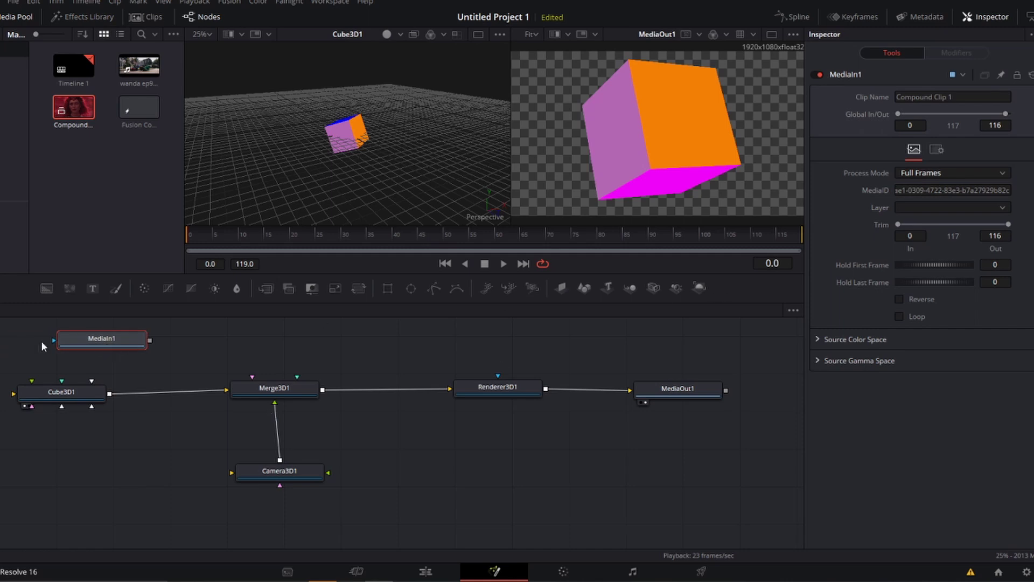
mouse_move(722, 345)
left_mouse_down()
mouse_move(668, 363)
mouse_move(722, 370)
mouse_move(724, 361)
left_mouse_up()
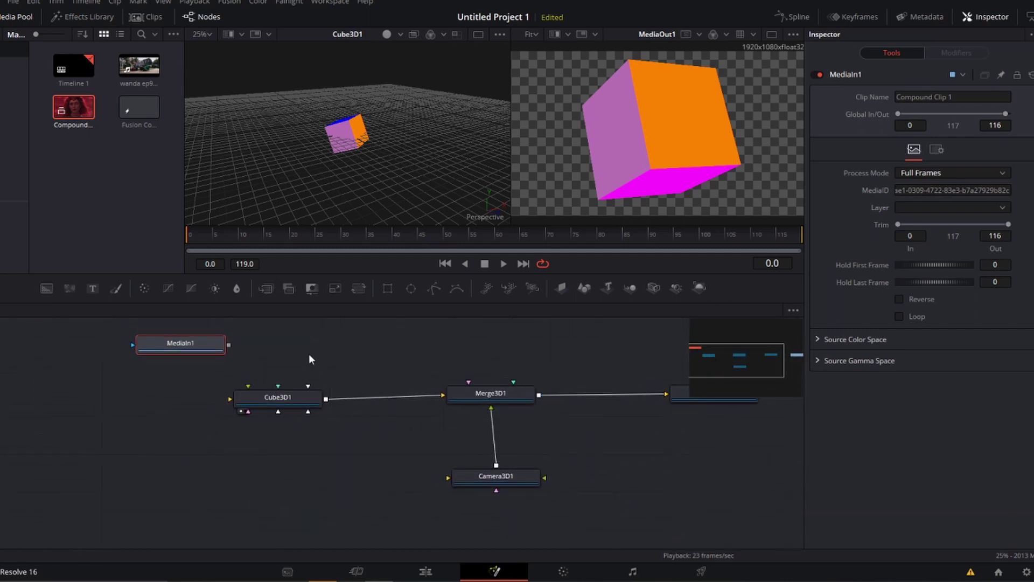
left_click_drag(229, 345, 256, 402)
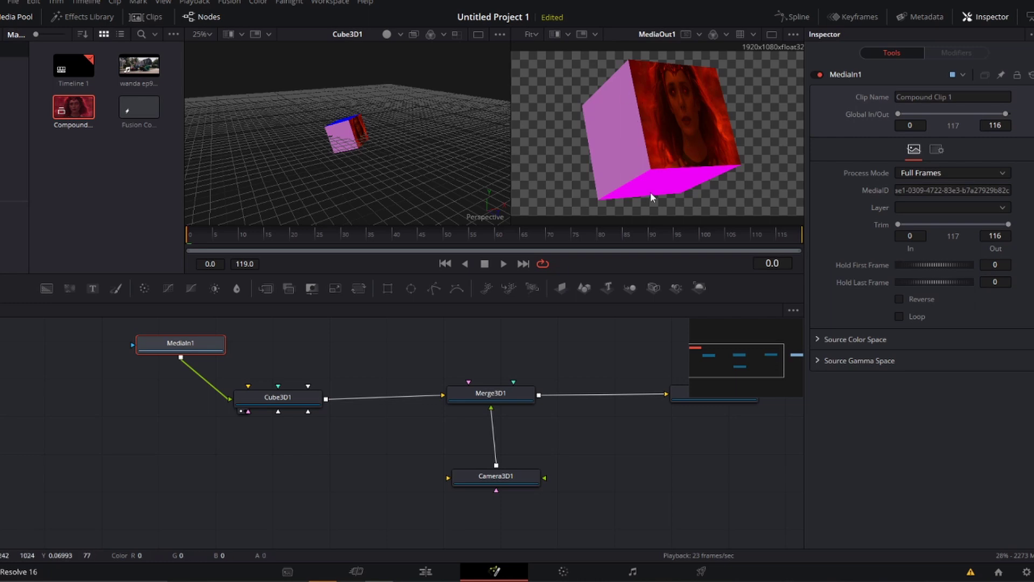
- Set the diffuse color of the cube's Front face to white, with saturation 0 and value 1
left_click(256, 399)
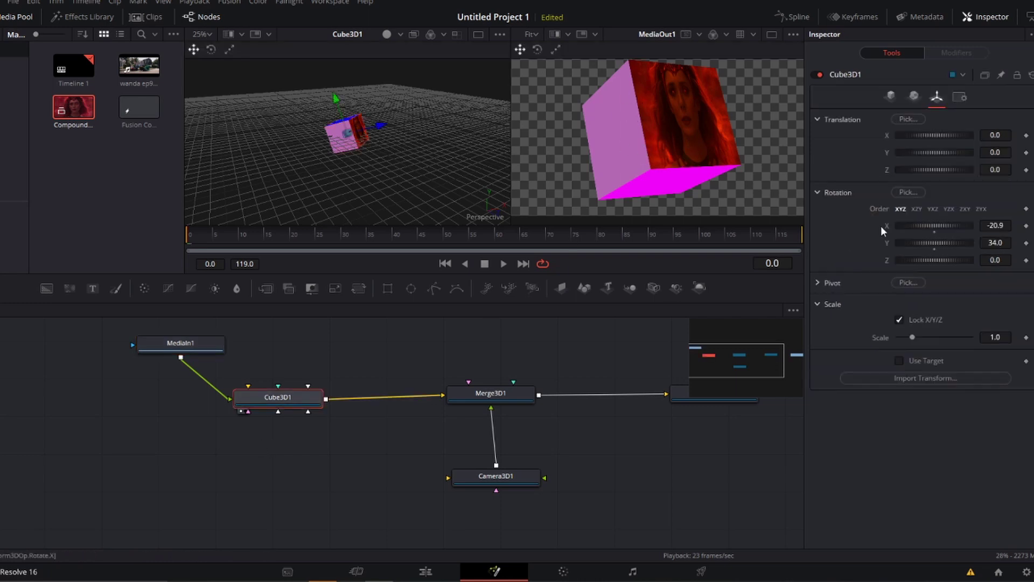
left_click(890, 96)
left_click(914, 97)
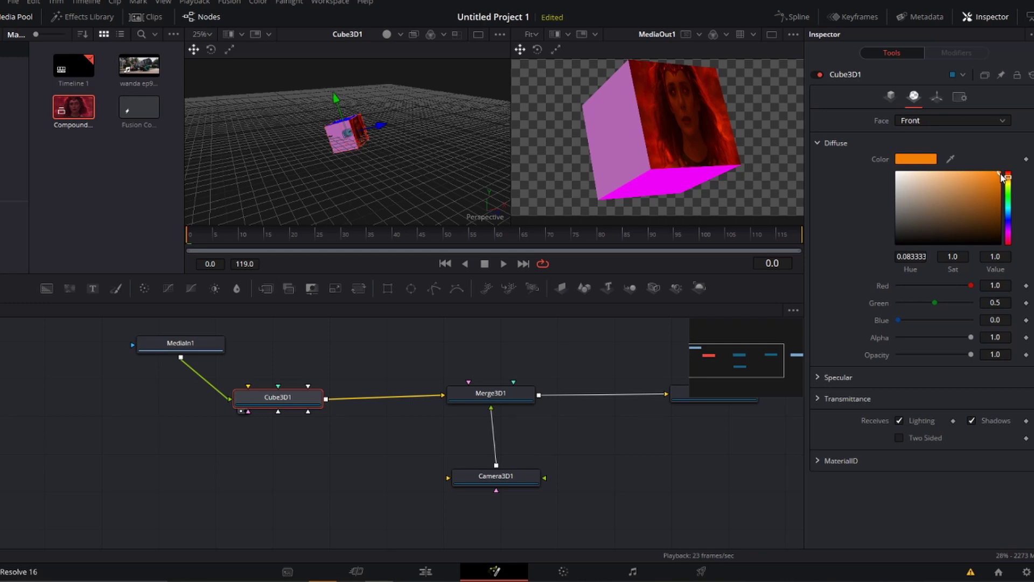
left_click_drag(997, 174, 663, 12)
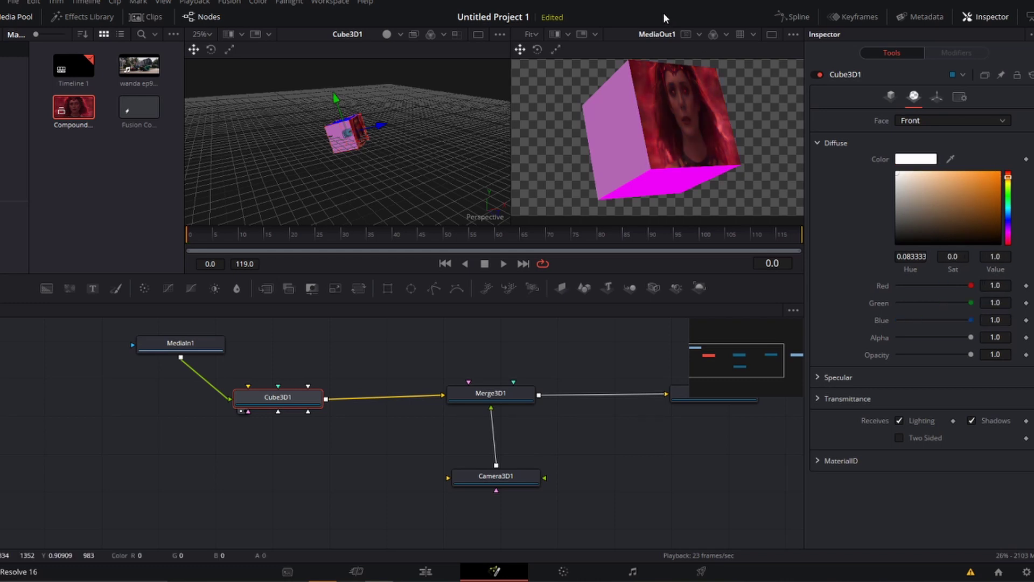
- Set the diffuse color of the cube's Right, Left, Bottom, Top and Back faces to white
left_click(936, 122)
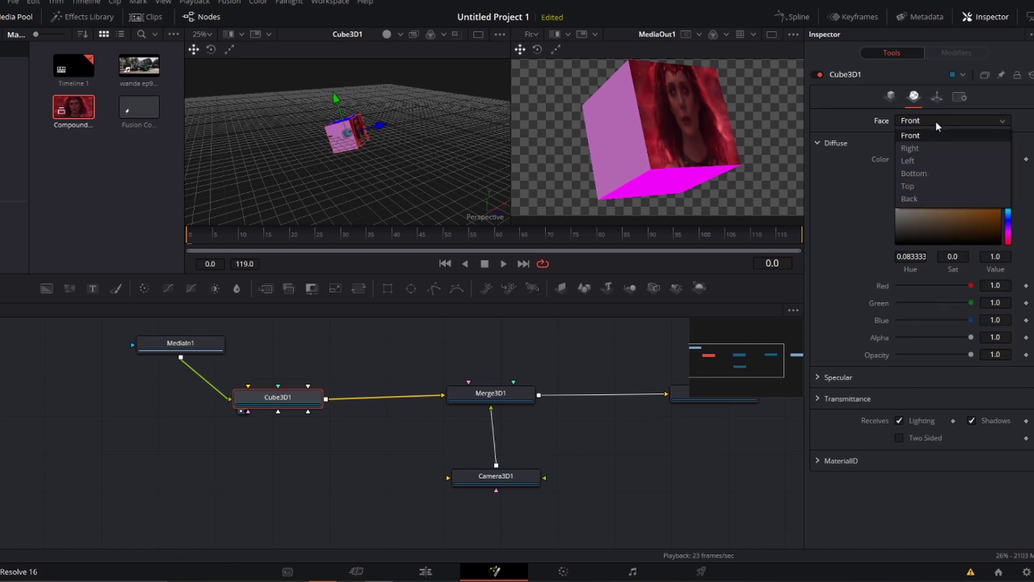
left_click(911, 148)
scroll(913, 119, "down", 4)
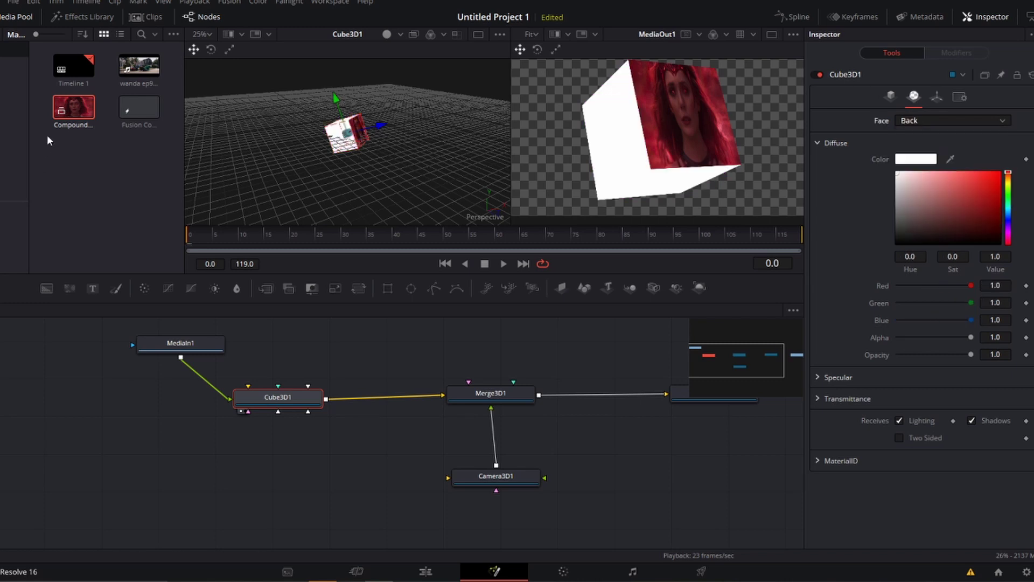
- Connect five more copies of Compound Clip 1 to Cube3D1 so the clip covers the cube's remaining white faces
left_click_drag(74, 108, 308, 412)
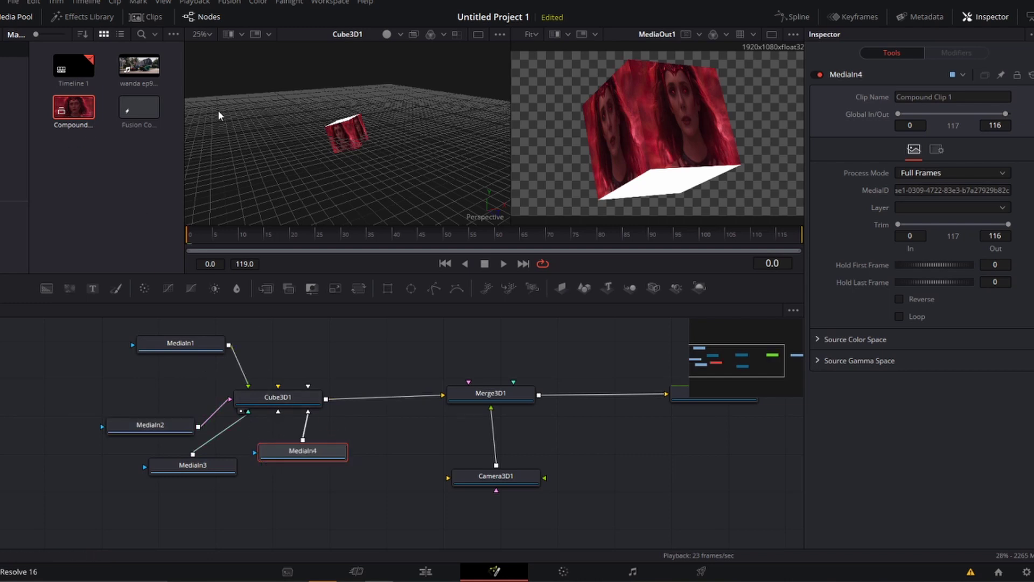
left_click_drag(219, 115, 97, 65)
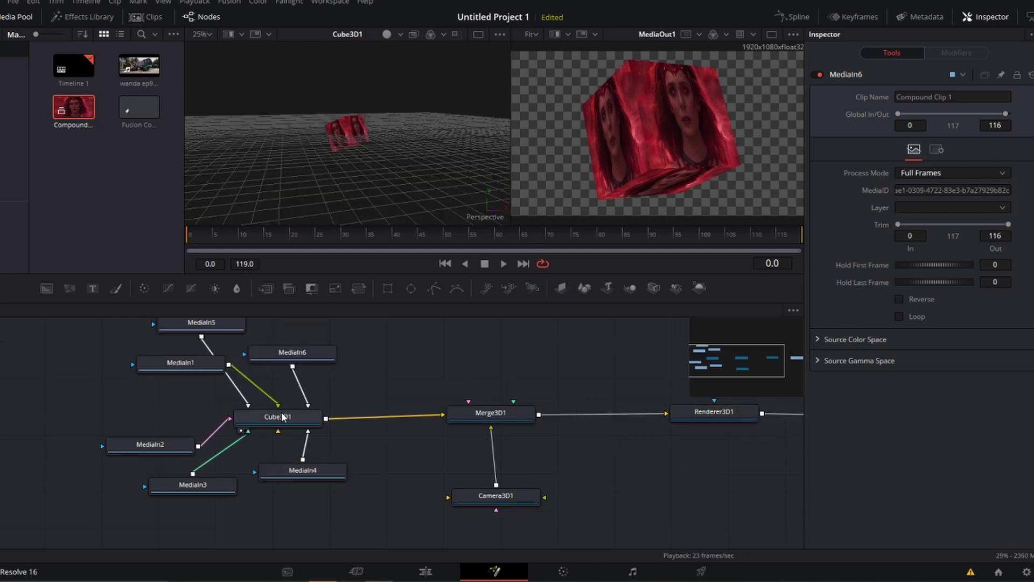
- Keyframe Cube3D1's X and Y rotation from a turned pose at frame 0, with Y at -10.3, to -20.9 and 34 degrees at frame 115
left_click(283, 417)
left_click(937, 96)
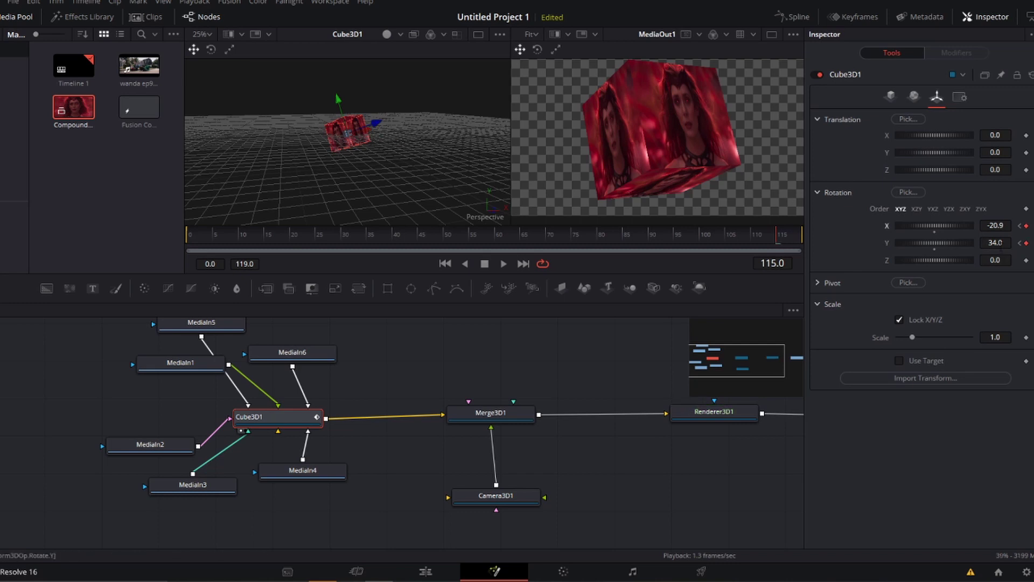
left_click(1020, 243)
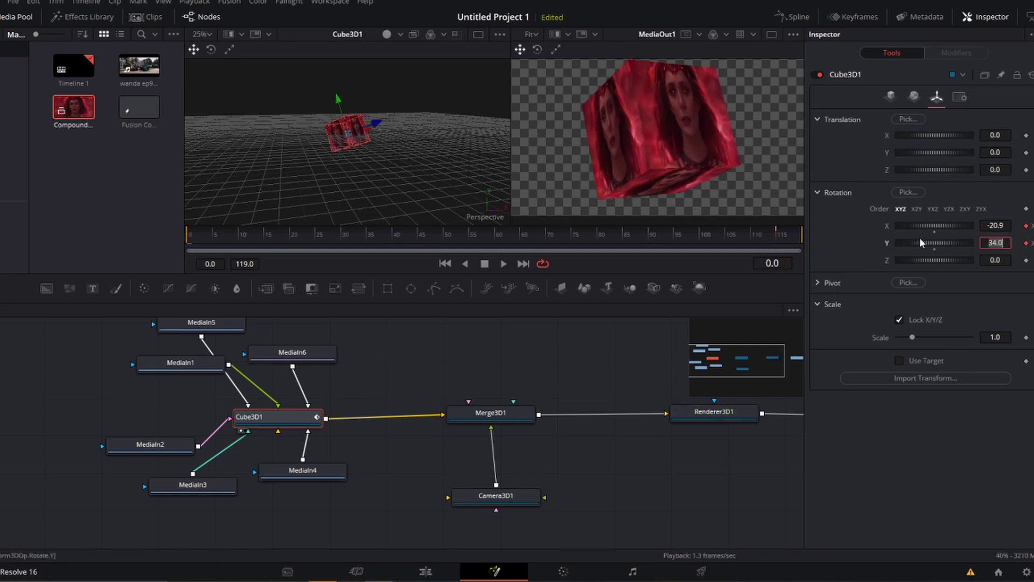
left_click_drag(945, 229, 910, 224)
key("space")
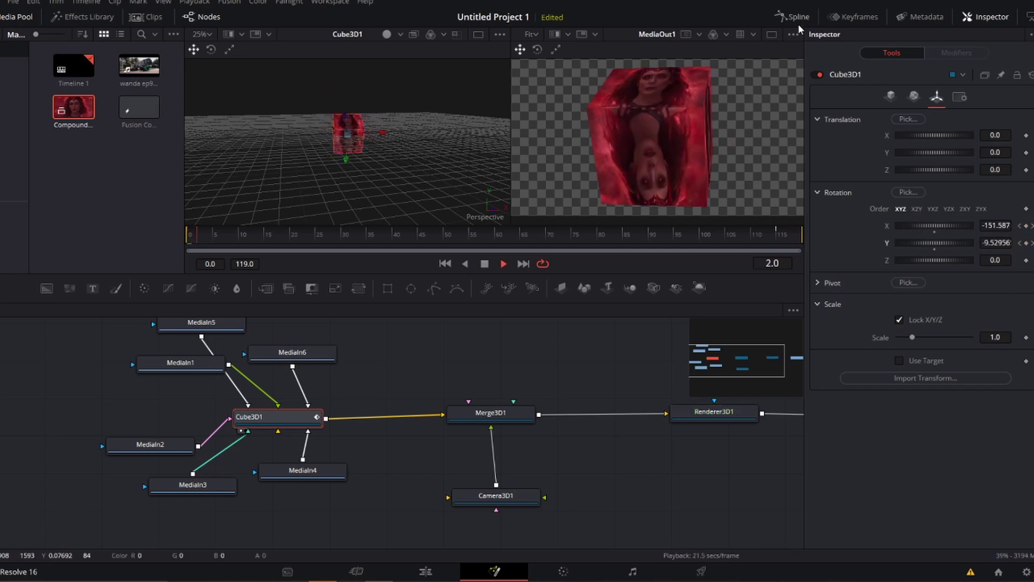
- Show Cube3D1's X and Y rotation splines and reshape their curves so the spin starts fast and eases into the final keyframes
left_click(793, 18)
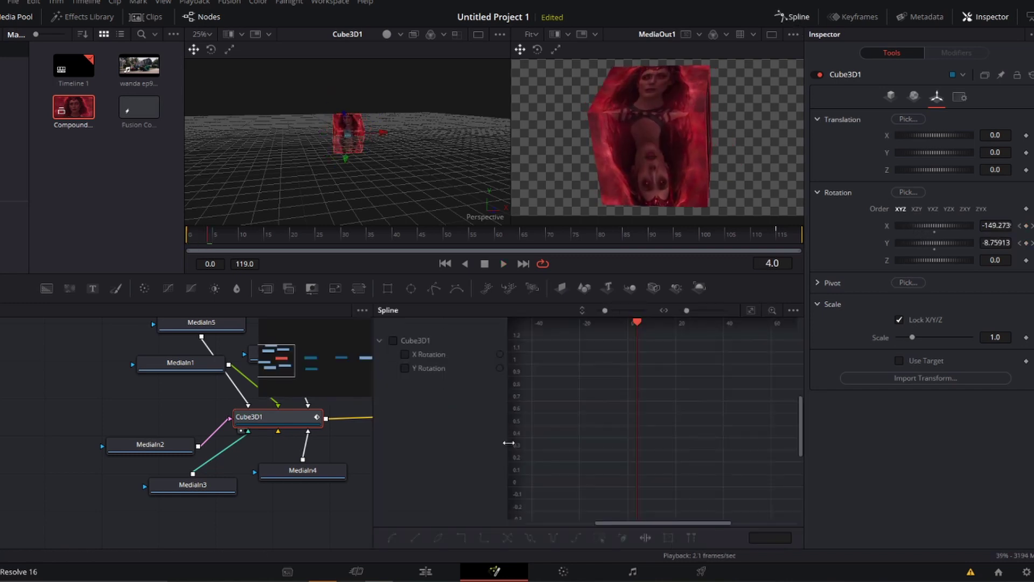
left_click(393, 340)
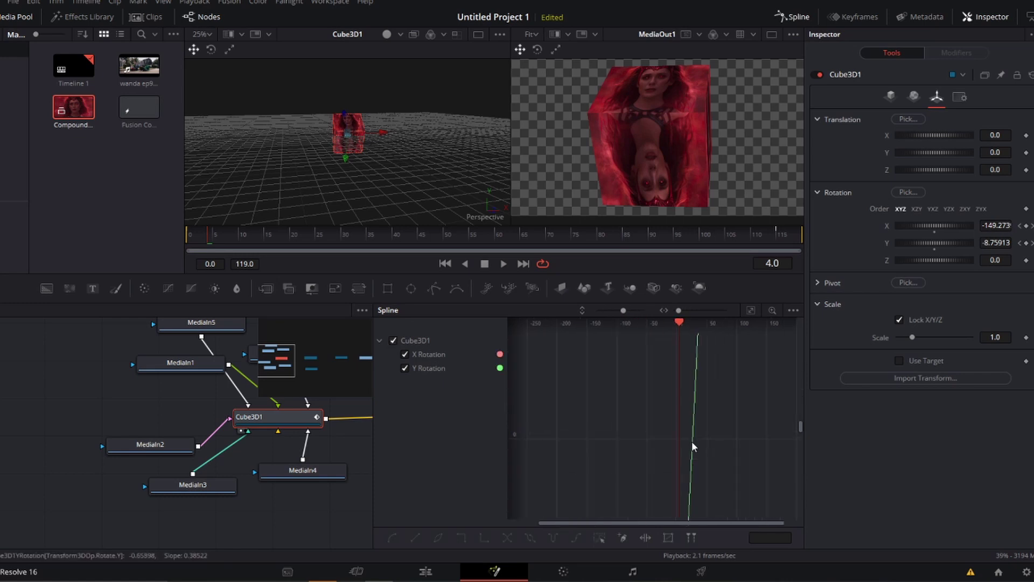
key("ctrl+f")
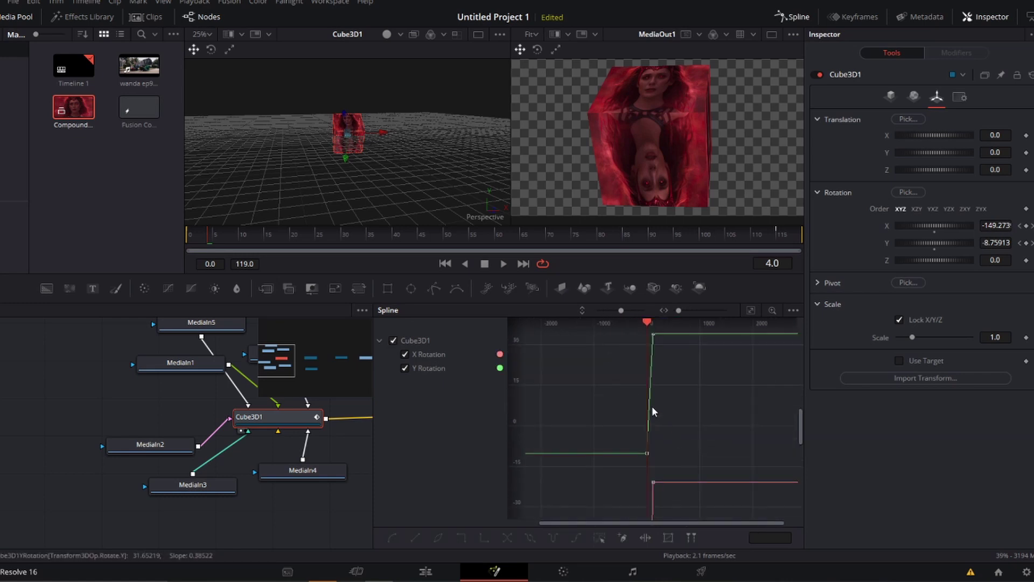
scroll(651, 406, "down", 3)
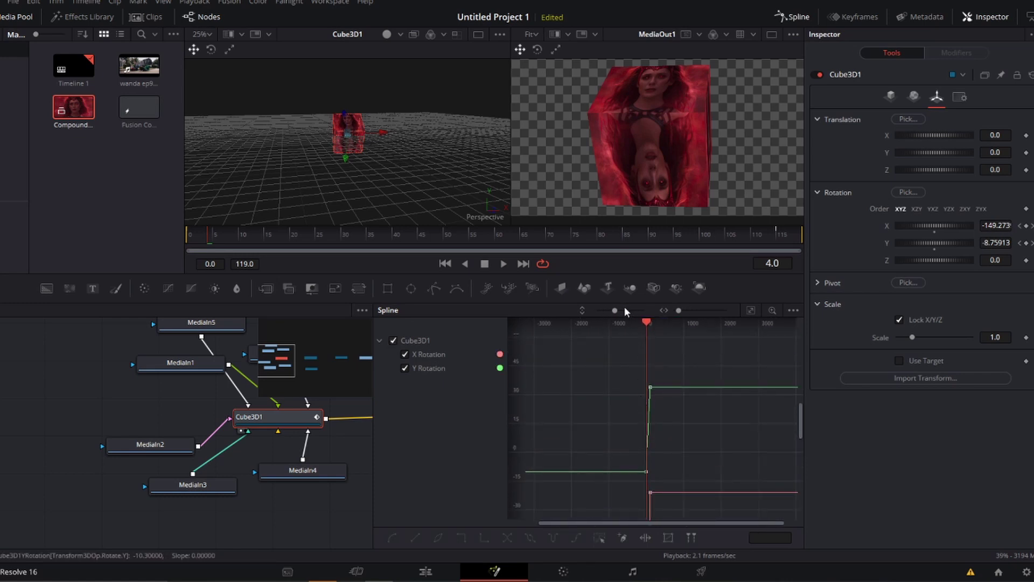
scroll(582, 331, "up", 5)
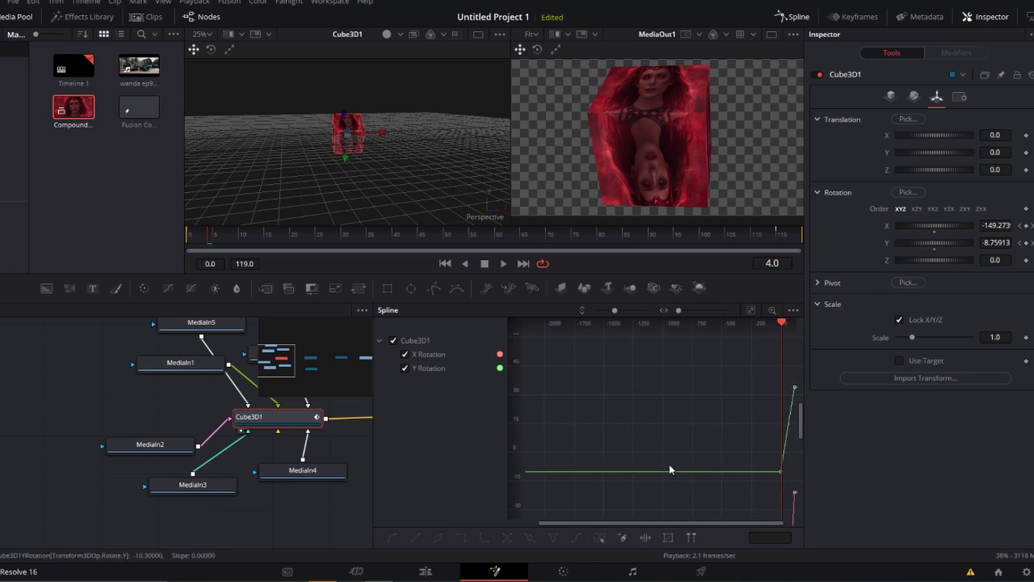
scroll(642, 496, "right", 5)
left_click_drag(591, 361, 659, 480)
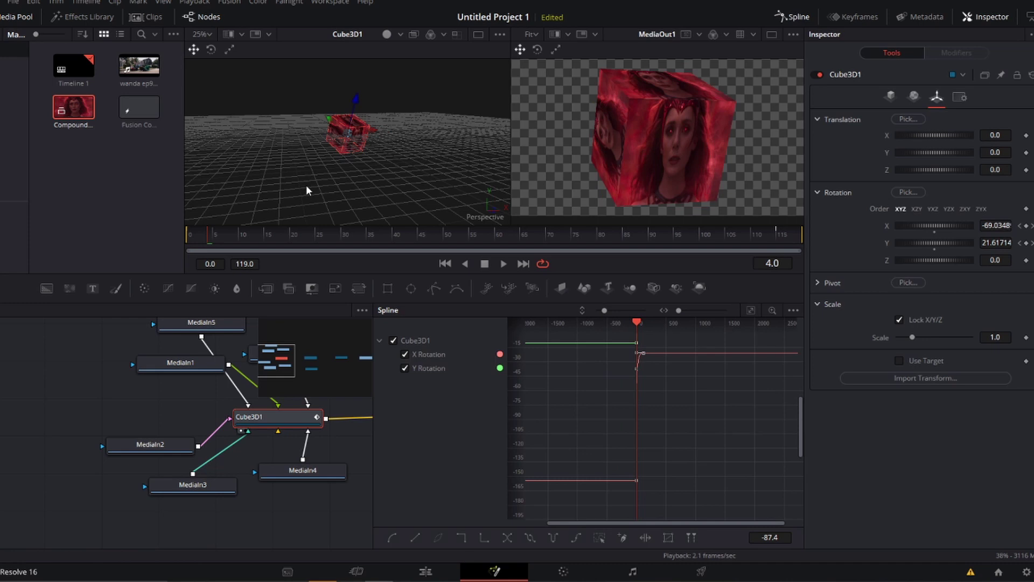
- Return to the edit timeline, enlarge the Fusion Composition clip's display, and play the cube animation from the start
left_click(424, 573)
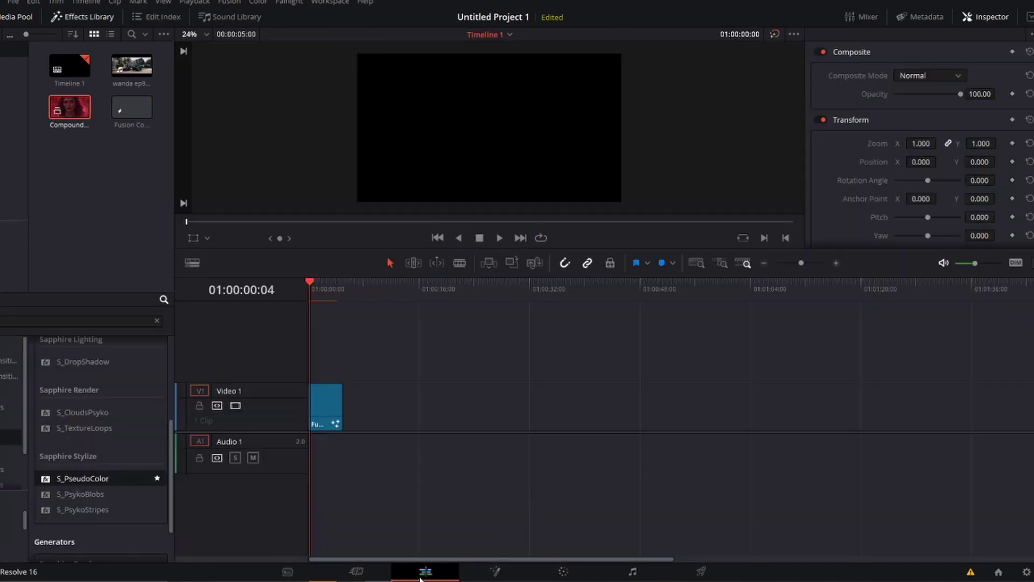
left_click(836, 263)
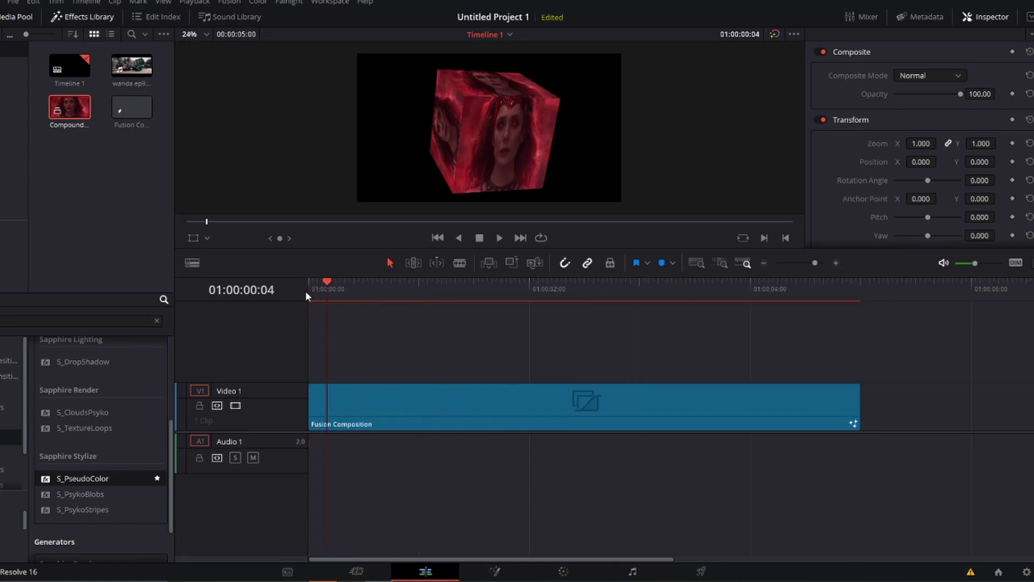
left_click(765, 263)
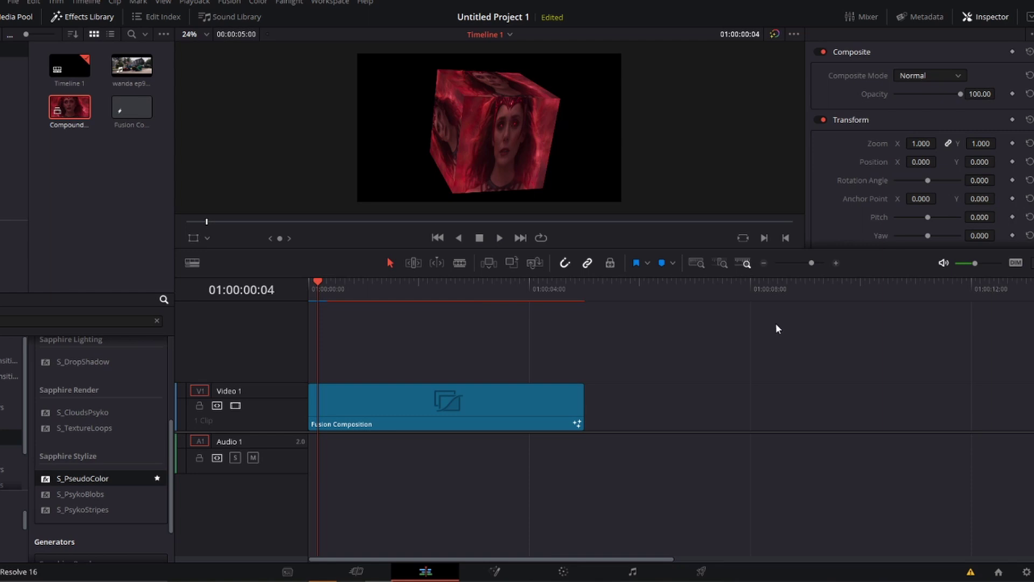
scroll(114, 455, "up", 5)
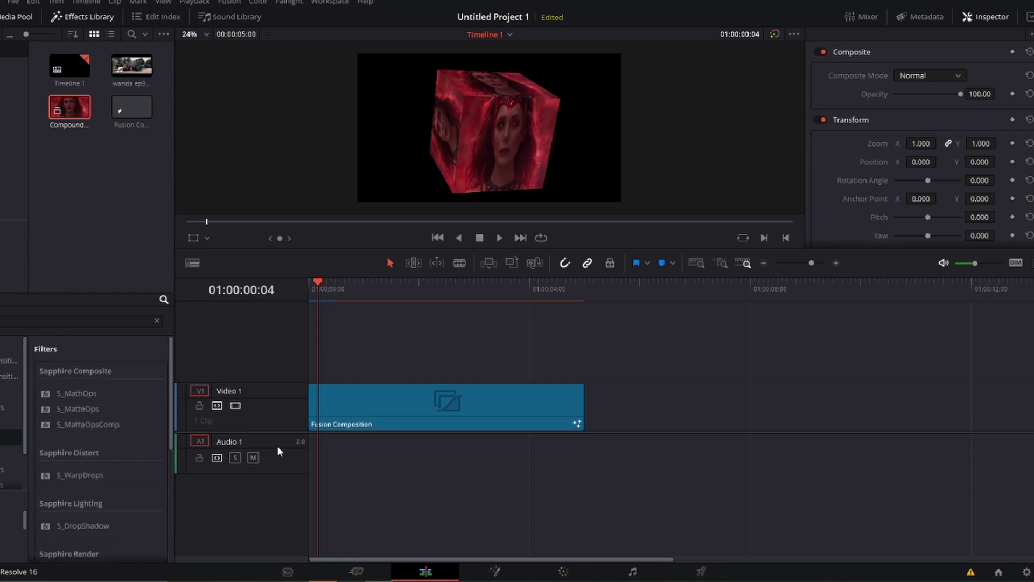
left_click_drag(318, 291, 257, 290)
key("space")
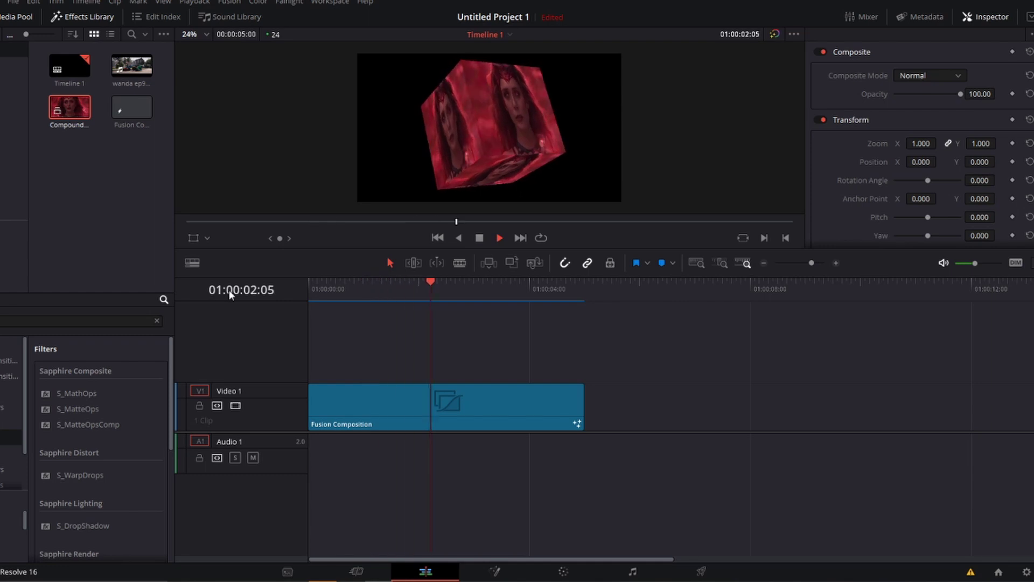
- Review the rest of the cached cube animation and replay it from the first frame
left_click(345, 297)
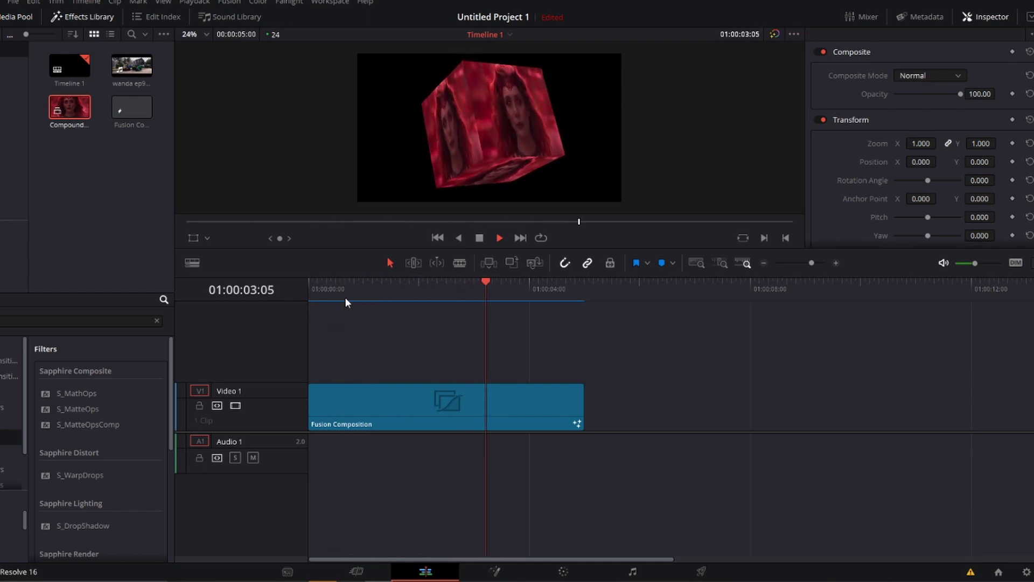
left_click_drag(477, 300, 586, 297)
key("Home")
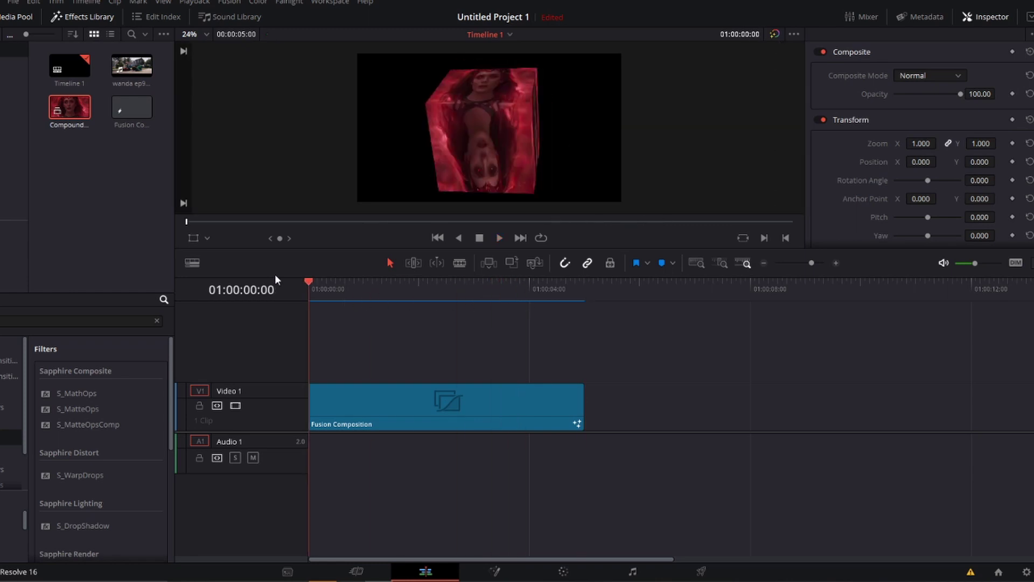
key("space")
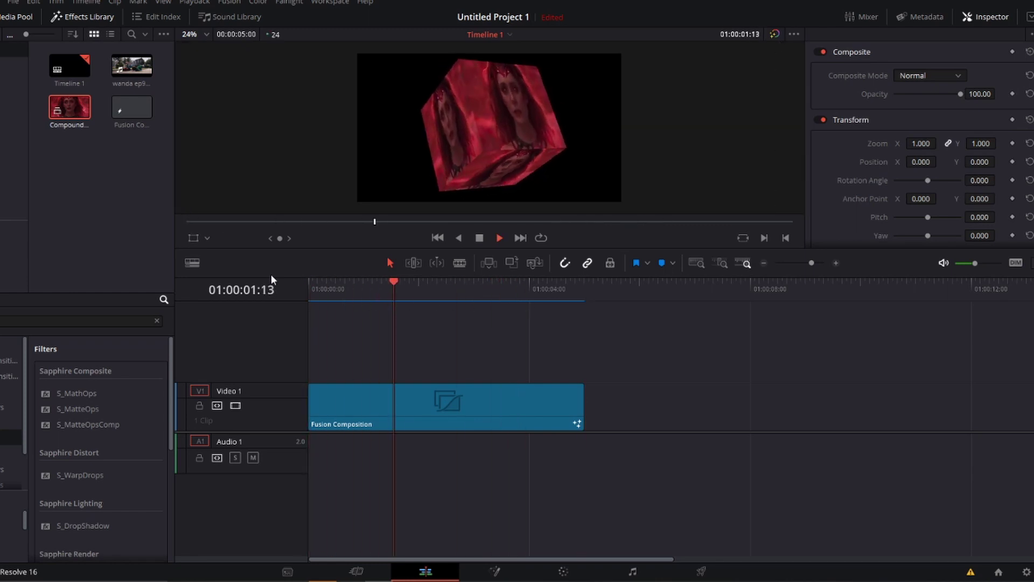